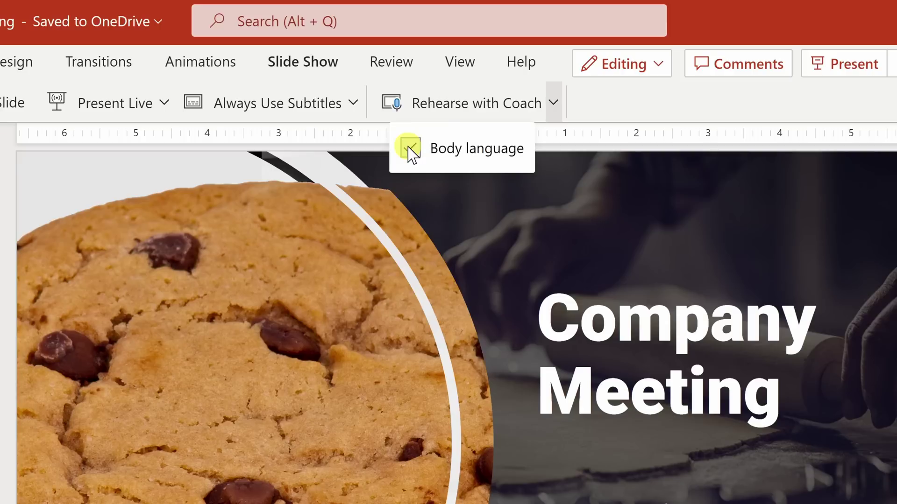
# - Enable Body language feedback and start a coached rehearsal of the Company Meeting deck
pyautogui.click(582, 112)
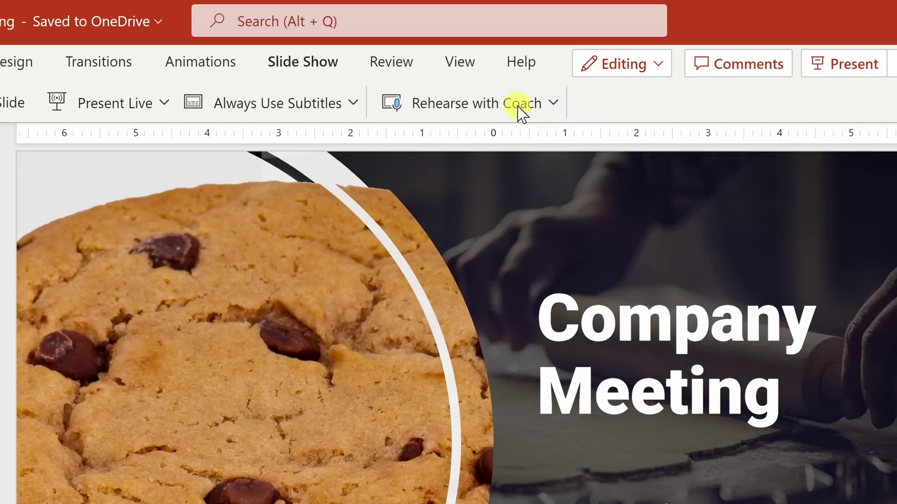
pyautogui.click(469, 113)
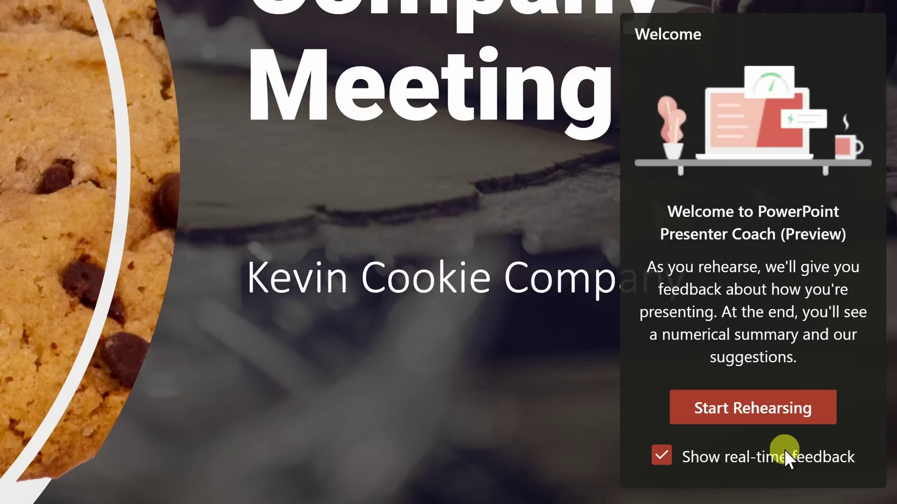
# - Rehearse all three slides with the coach, advancing each slide, then end the rehearsal
pyautogui.click(769, 413)
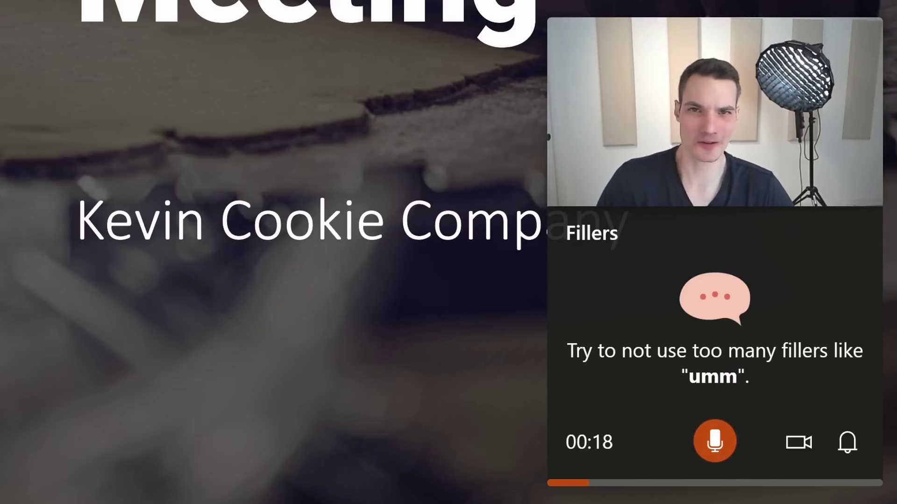
pyautogui.press('Right')
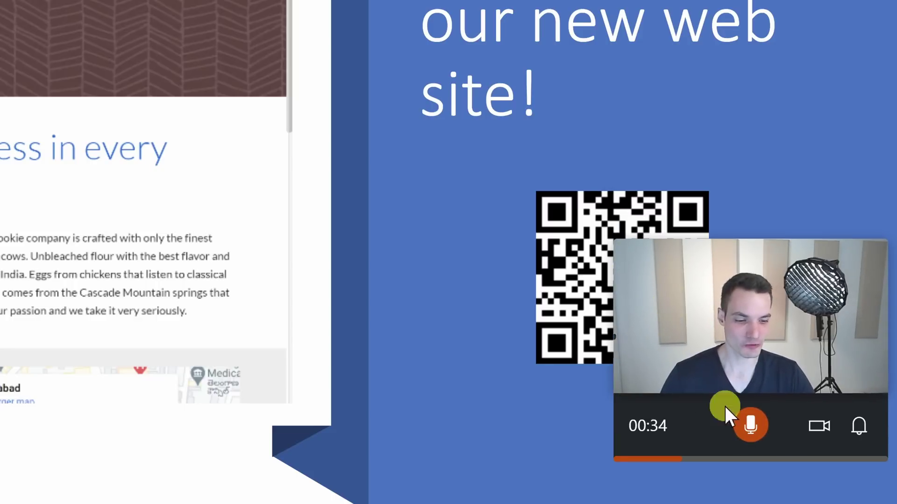
pyautogui.moveTo(853, 382)
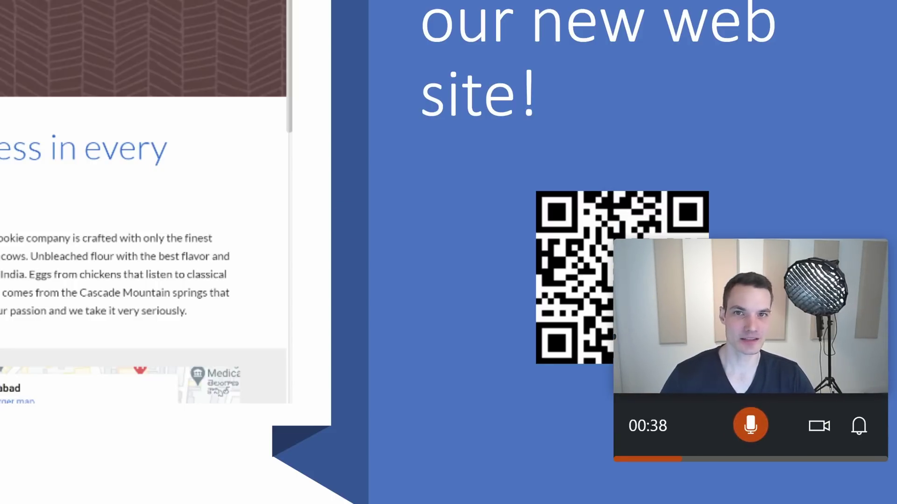
pyautogui.press('Right')
pyautogui.press('Escape')
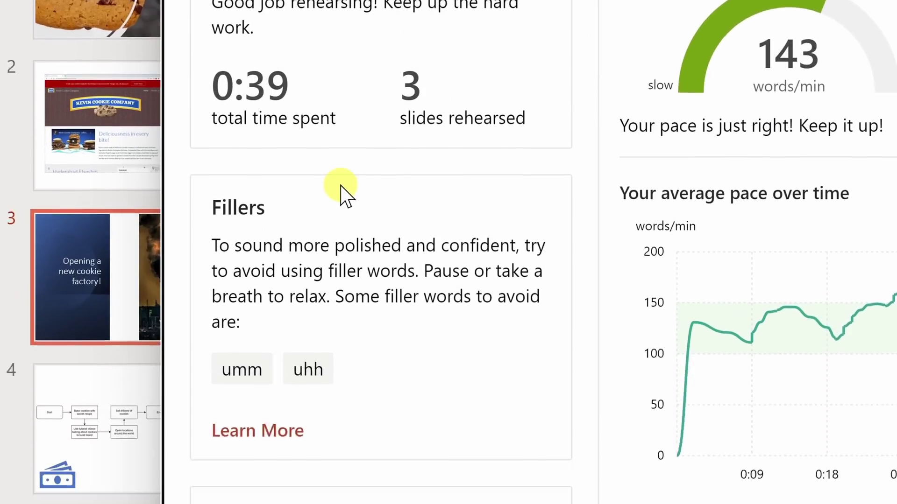
# - Scroll through the Rehearsal Report and expand the Eye contact card under Body Language
pyautogui.scroll(-2, 321, 147)
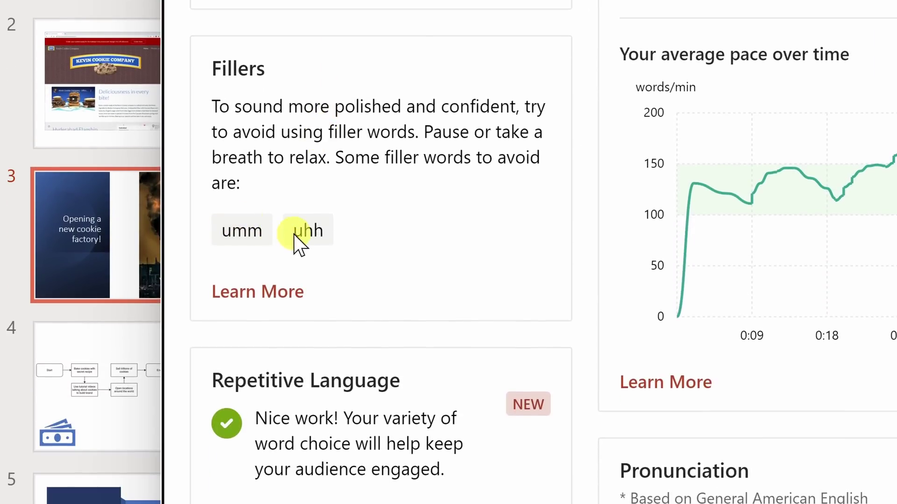
pyautogui.scroll(1, 476, 264)
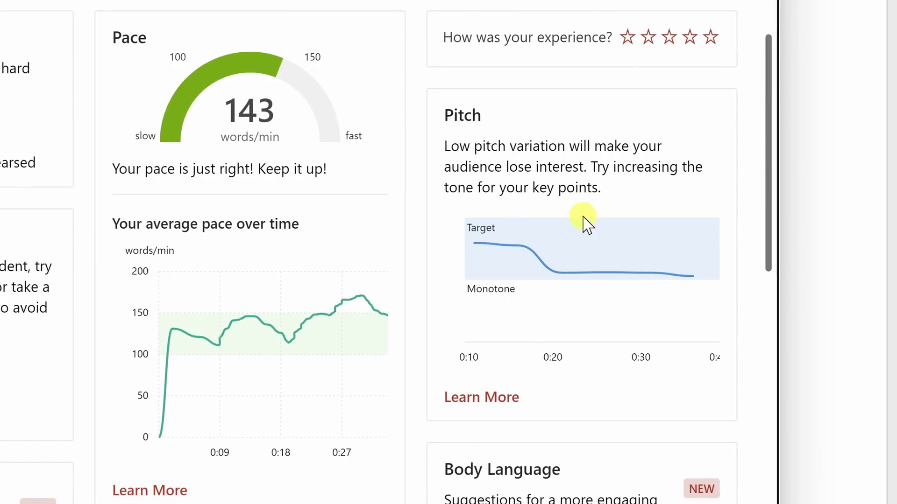
pyautogui.scroll(-4, 570, 234)
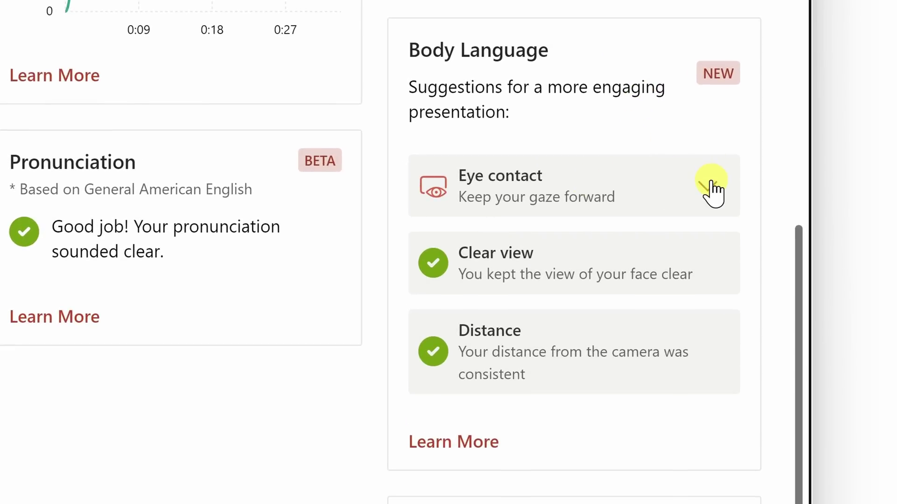
pyautogui.click(711, 186)
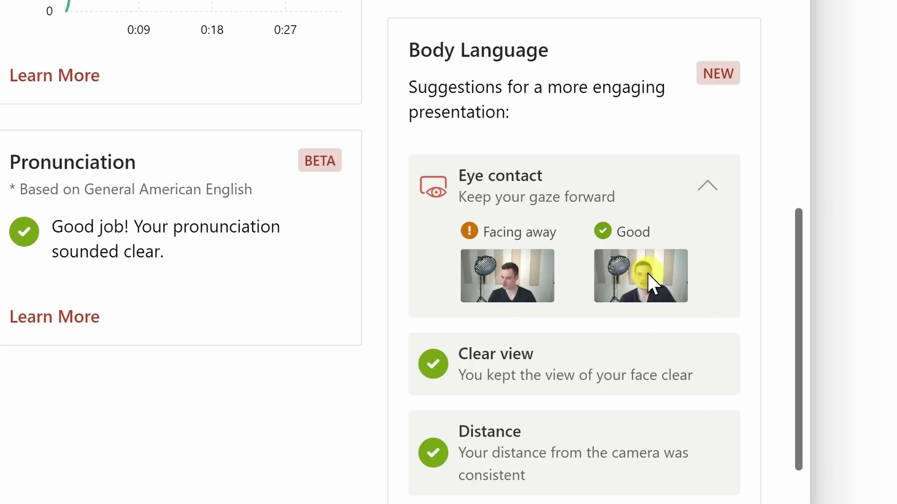
pyautogui.scroll(-3, 647, 273)
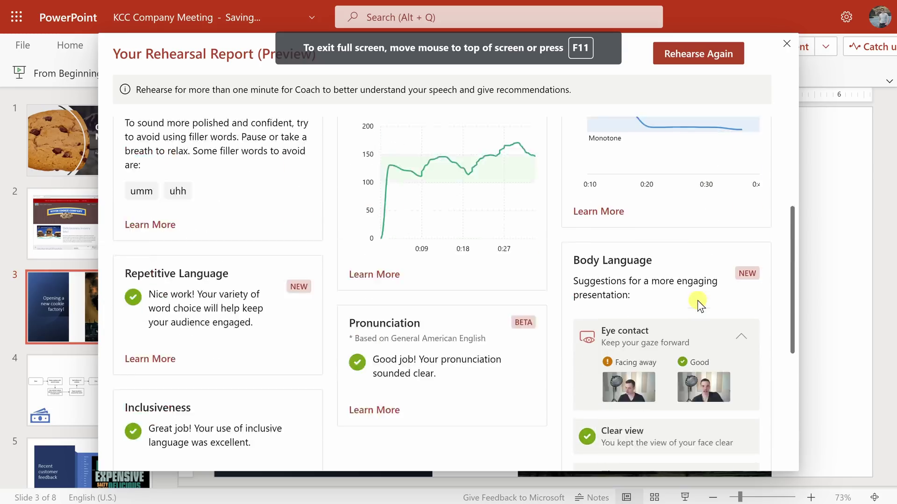
pyautogui.scroll(4, 696, 303)
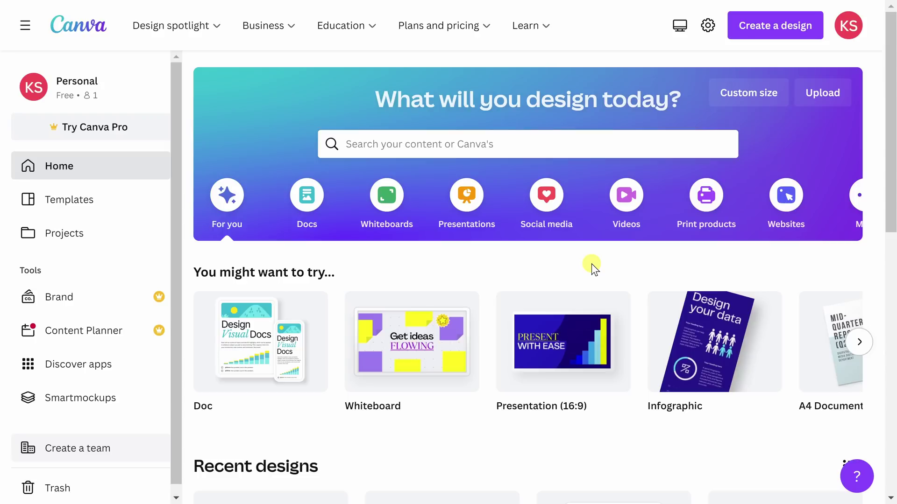
# - Open the Text to Image app from Discover apps and use it in a new Presentation (16:9)
pyautogui.click(79, 365)
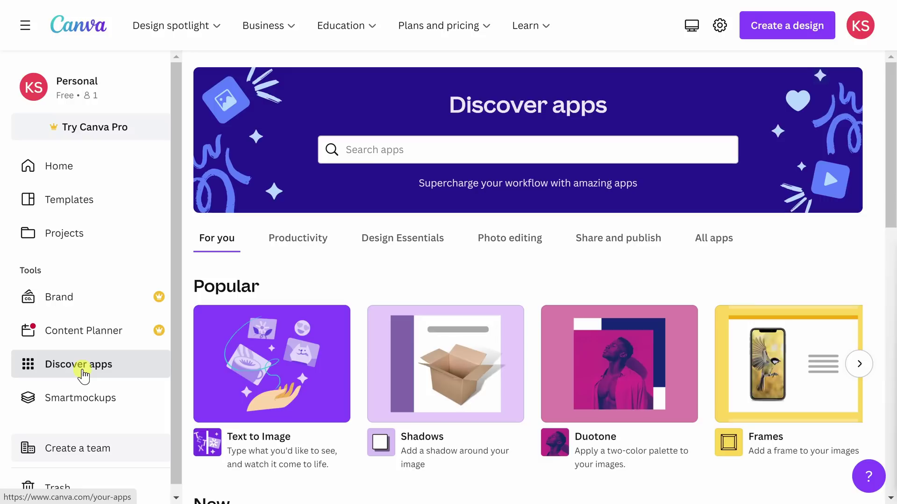
pyautogui.click(255, 369)
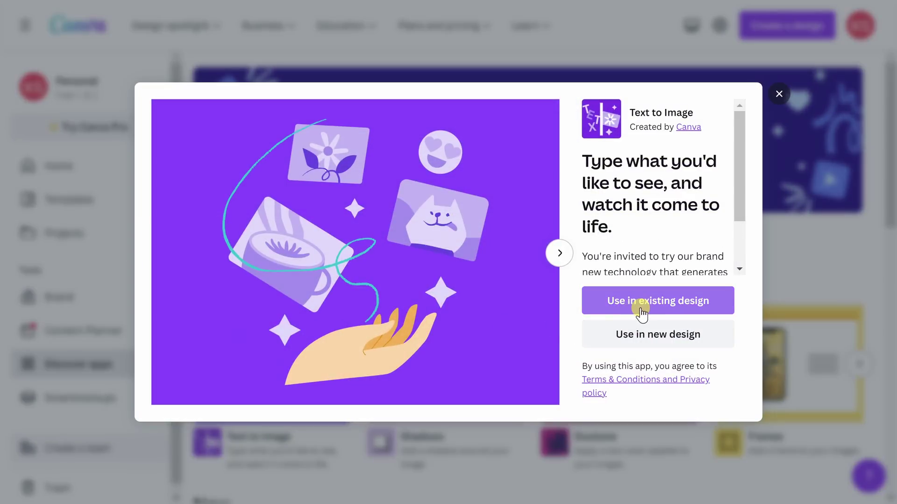
pyautogui.click(660, 344)
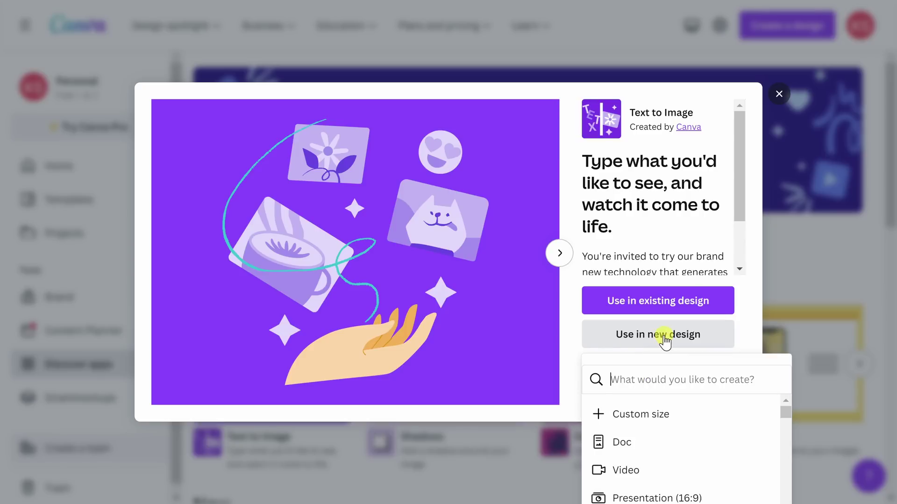
pyautogui.scroll(-1, 676, 414)
pyautogui.scroll(1, 682, 410)
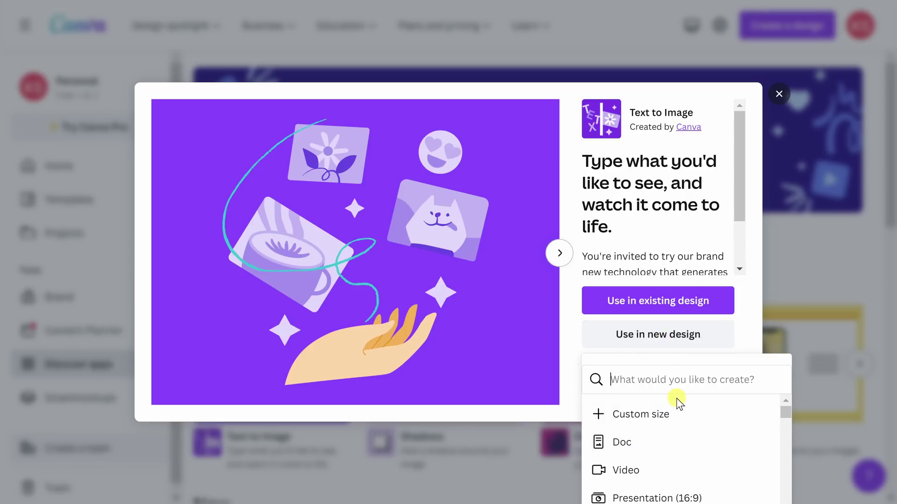
pyautogui.scroll(-1, 678, 411)
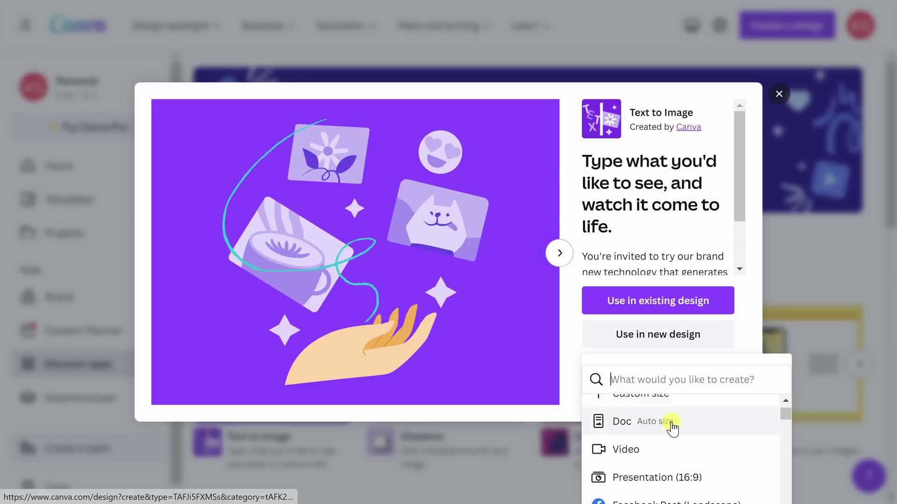
pyautogui.scroll(-2, 670, 452)
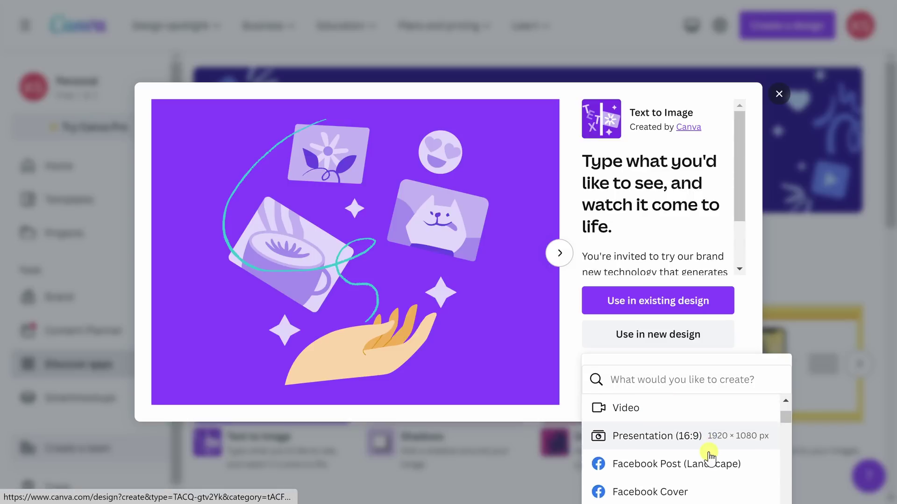
pyautogui.click(659, 434)
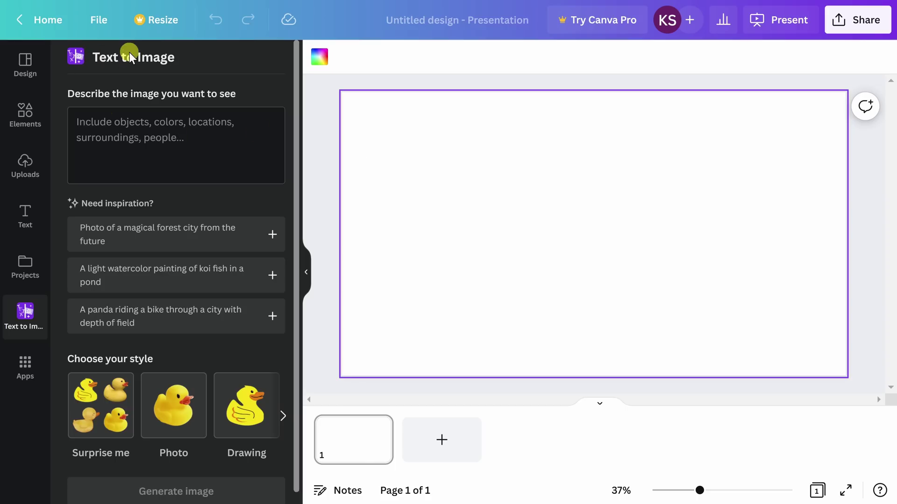
# - Paste the prompt 'a giant cookie orbiting the earth', pick the Photo style and generate images
pyautogui.click(187, 122)
pyautogui.write('a giant cookie orbiting the earth')
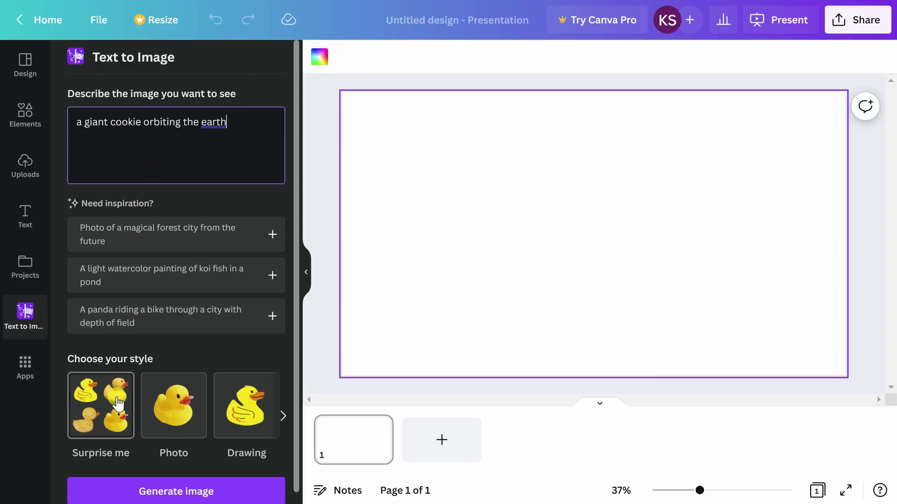
pyautogui.click(283, 416)
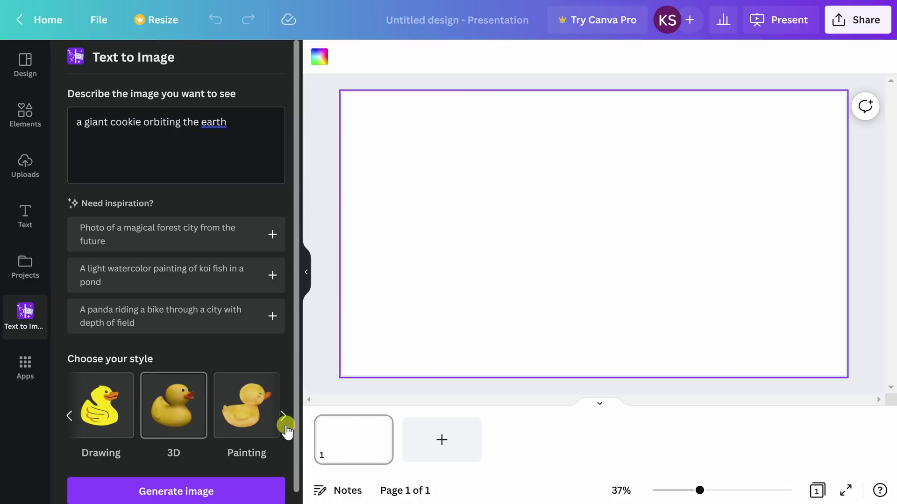
pyautogui.click(69, 416)
pyautogui.click(187, 414)
pyautogui.click(189, 489)
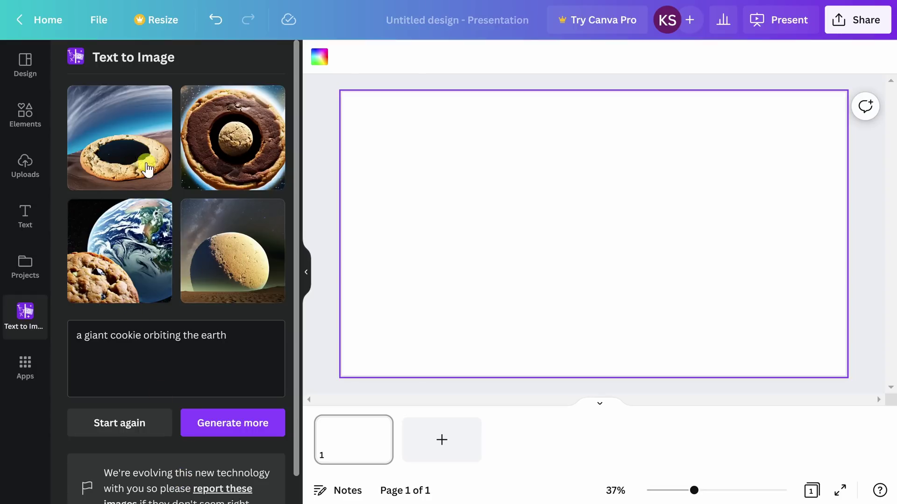
# - Add the cookie-and-earth image to the slide and enlarge it to the full page height
pyautogui.click(129, 243)
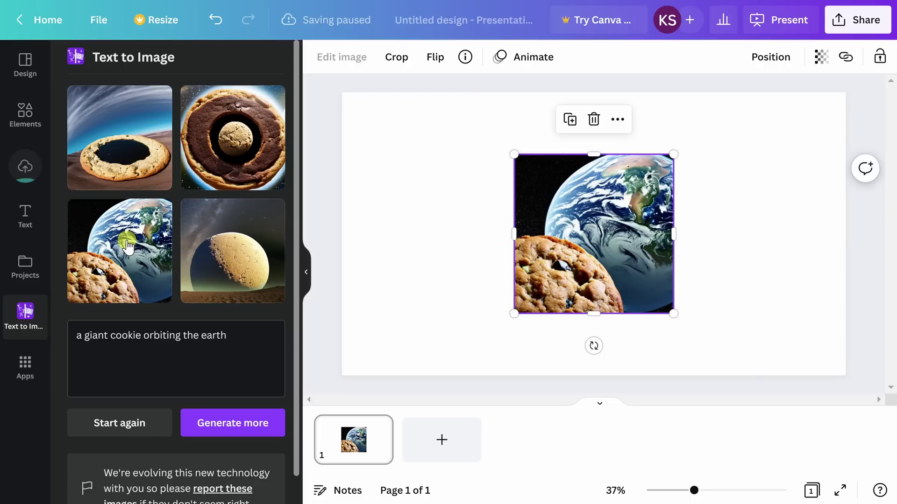
pyautogui.moveTo(505, 149); pyautogui.dragTo(450, 93)
pyautogui.moveTo(673, 314); pyautogui.dragTo(735, 375)
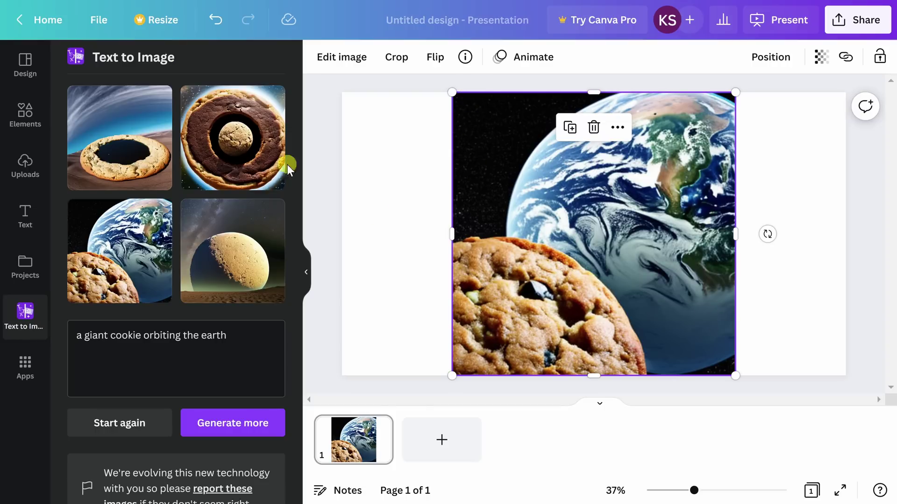
# - Download the design as a JPG, then drop the photo onto the palette.fm colorizer page
pyautogui.click(102, 21)
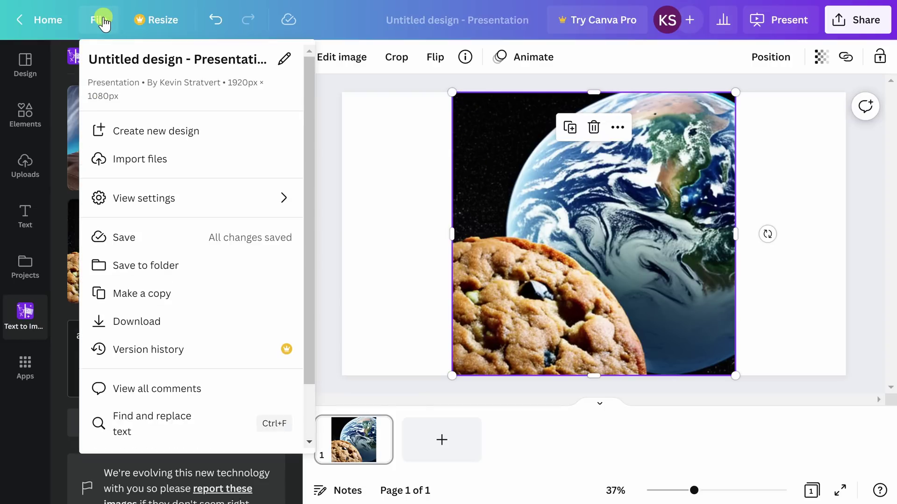
pyautogui.click(153, 321)
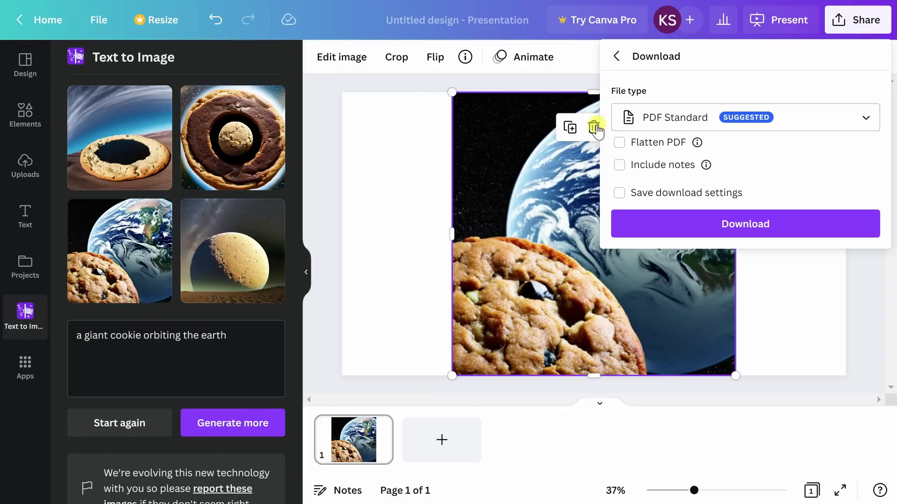
pyautogui.click(765, 122)
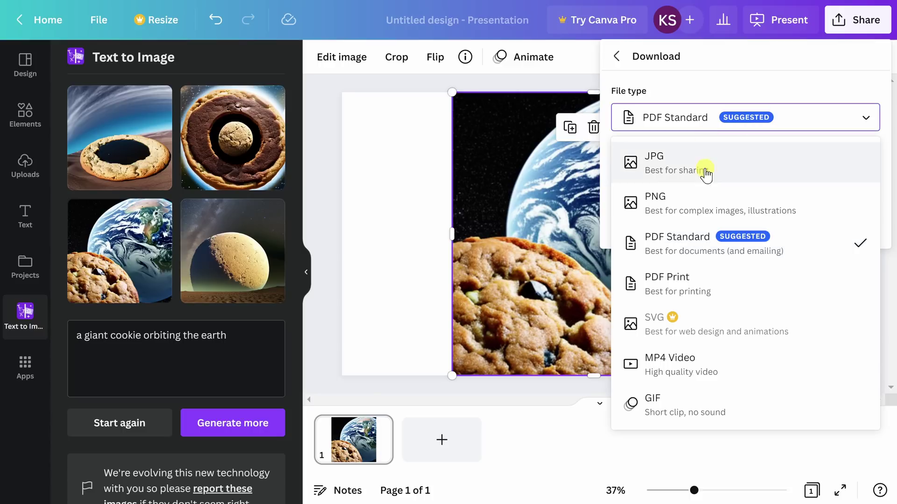
pyautogui.click(545, 84)
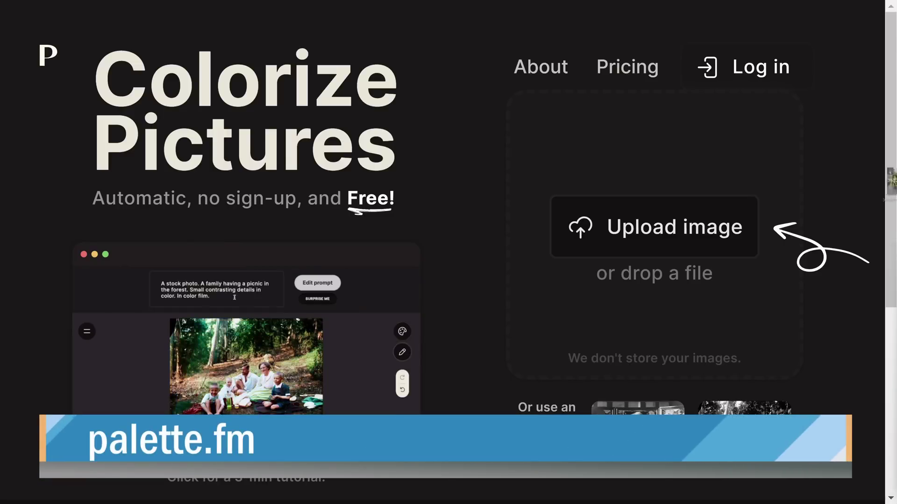
pyautogui.moveTo(887, 187); pyautogui.dragTo(679, 172)
pyautogui.moveTo(468, 211); pyautogui.dragTo(468, 212)
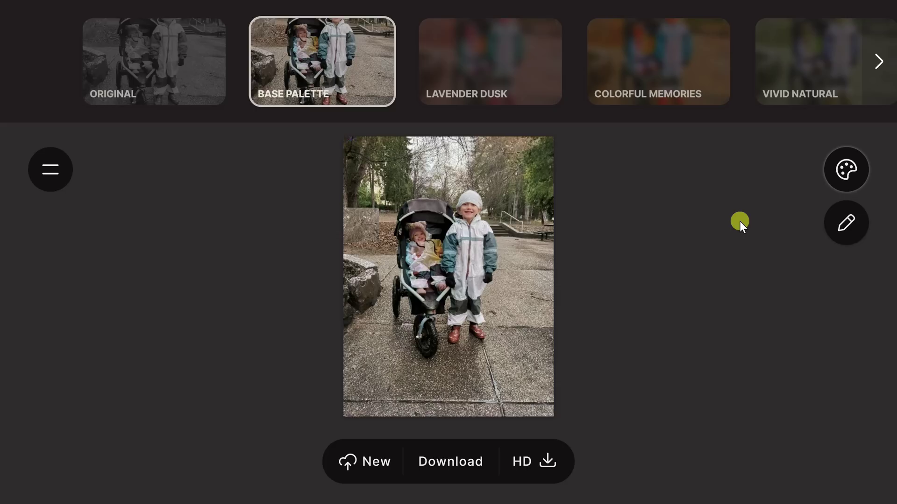
pyautogui.click(154, 55)
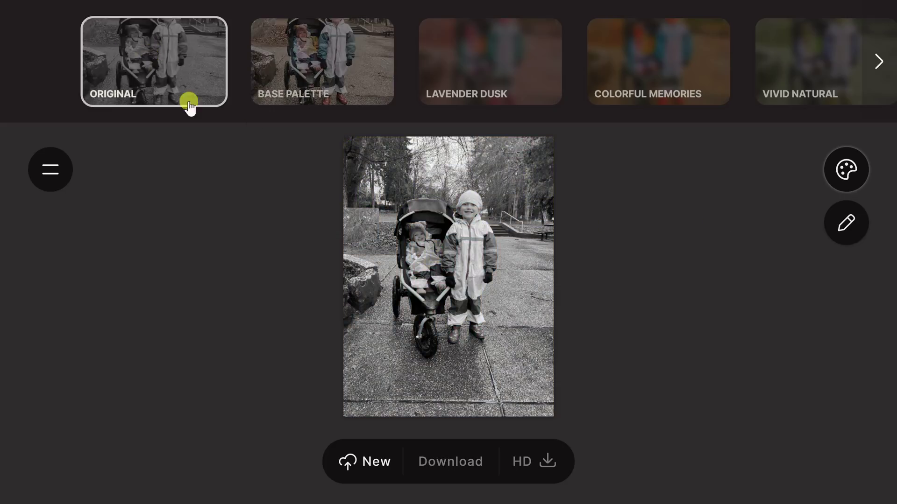
pyautogui.moveTo(429, 229)
pyautogui.click(317, 49)
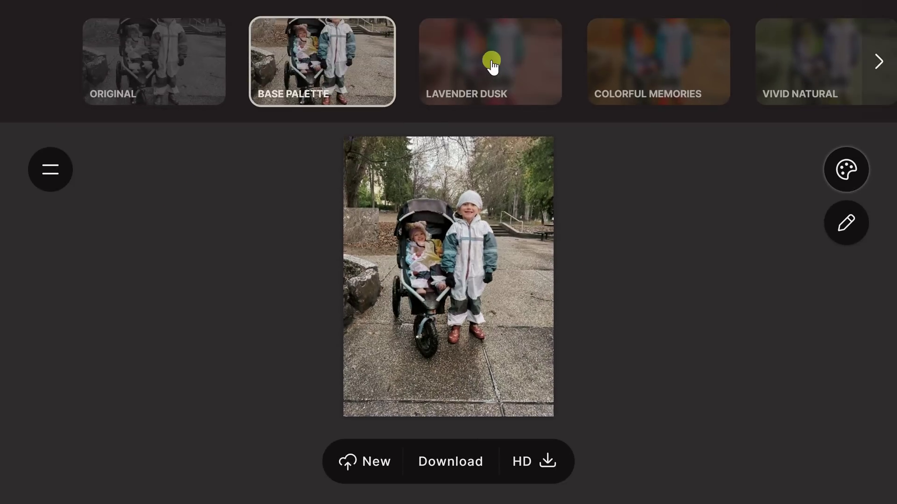
# - Preview the family photo in Lavender Dusk, Colorful Memories, Vivid Natural and Warm Glow styles
pyautogui.click(486, 70)
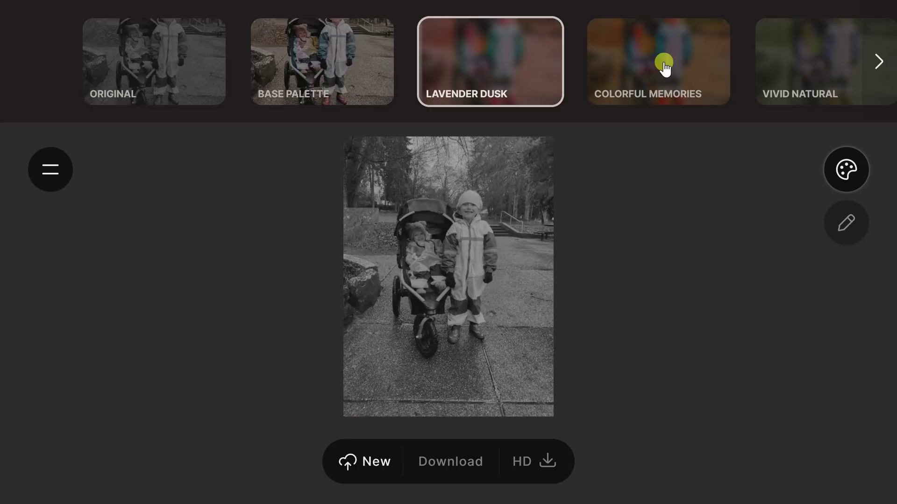
pyautogui.click(677, 64)
pyautogui.click(864, 62)
pyautogui.click(881, 61)
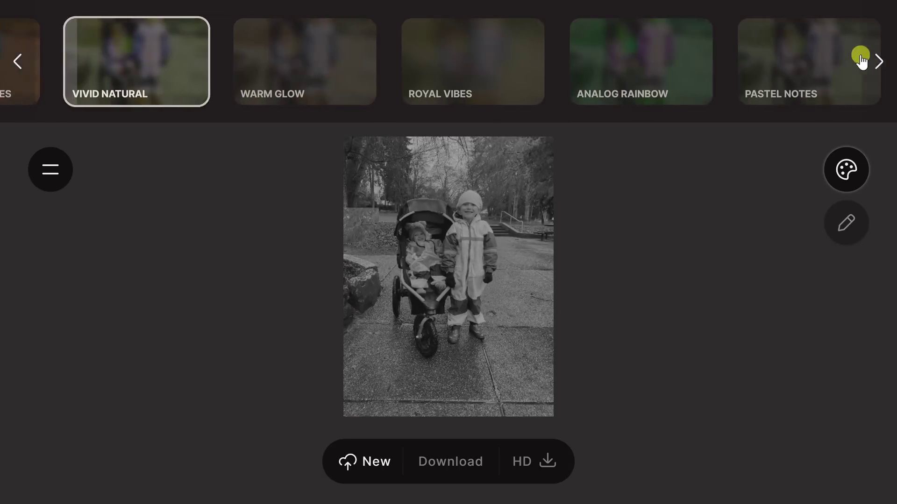
pyautogui.click(270, 54)
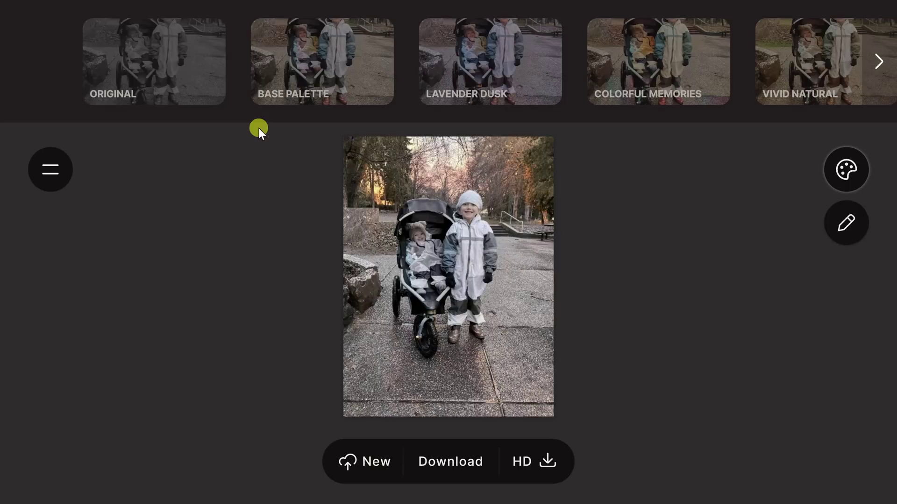
pyautogui.click(482, 54)
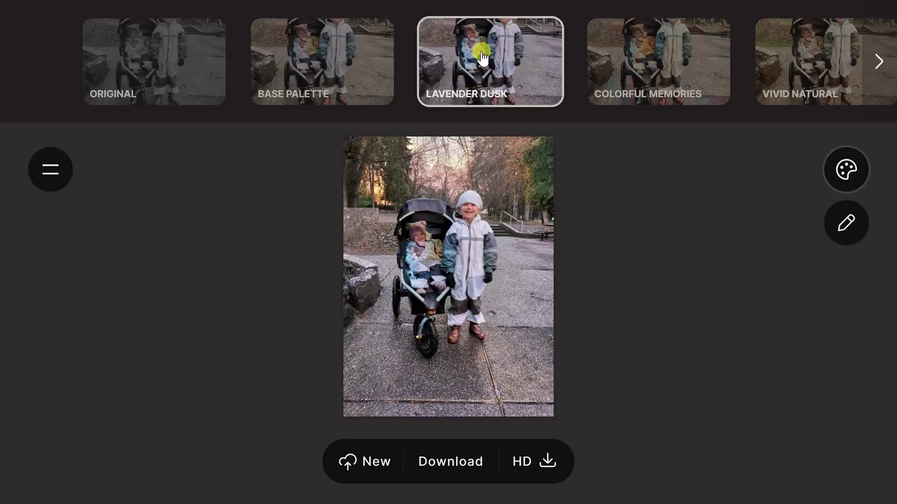
pyautogui.click(664, 68)
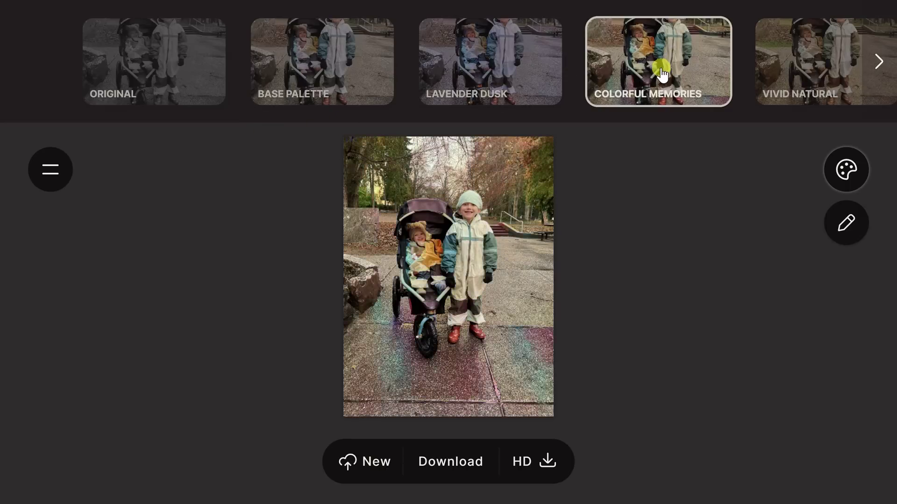
pyautogui.click(787, 62)
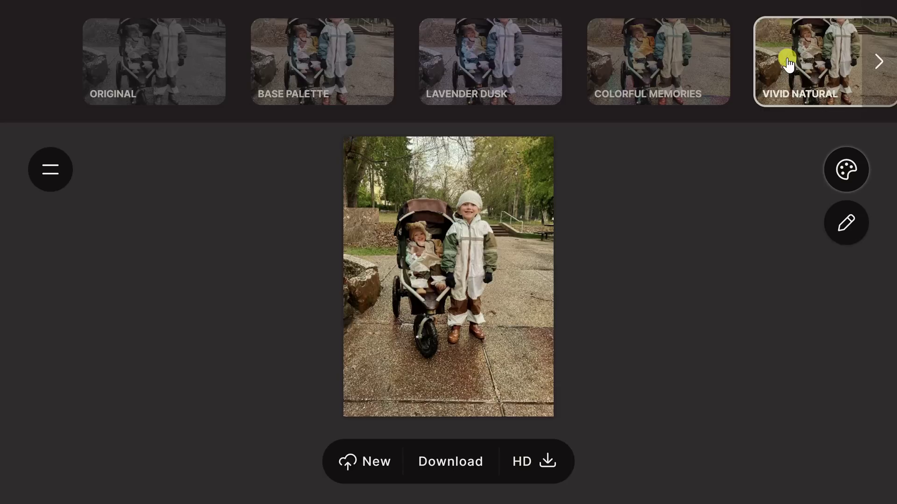
# - Return to Base Palette, look at the colourisation prompt panel, and keep the Base Palette version
pyautogui.click(535, 55)
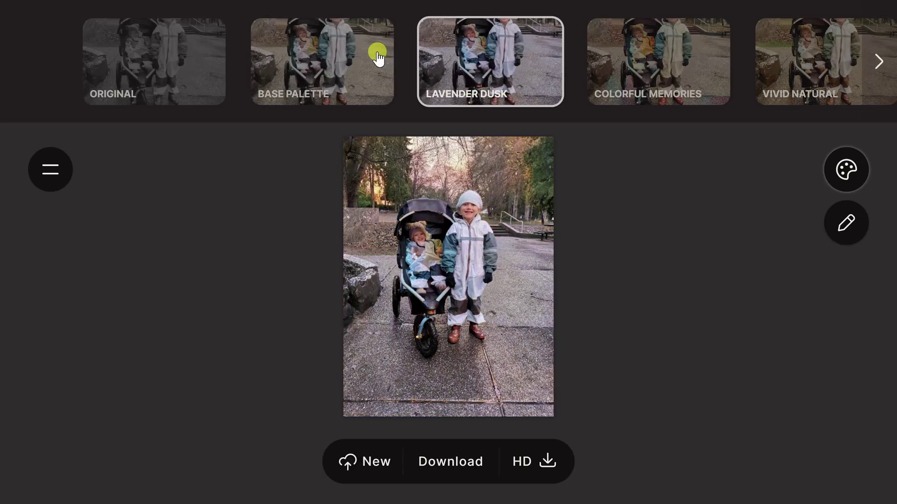
pyautogui.click(378, 58)
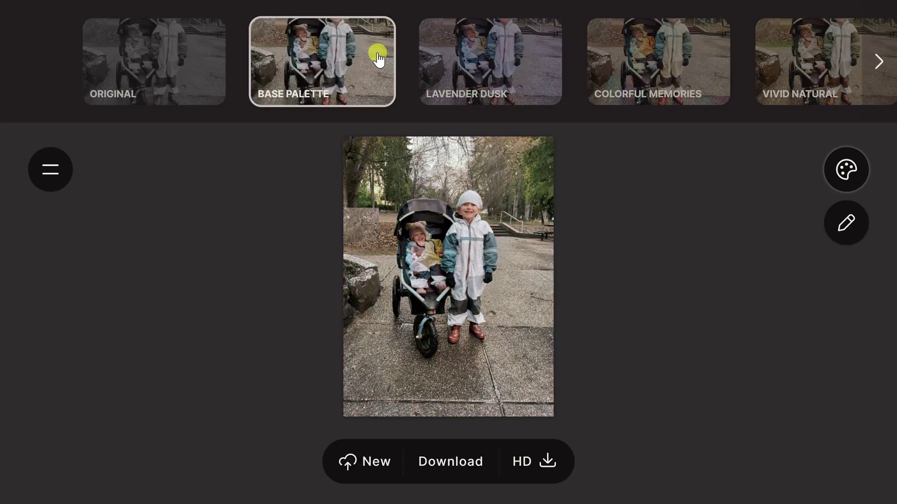
pyautogui.click(844, 227)
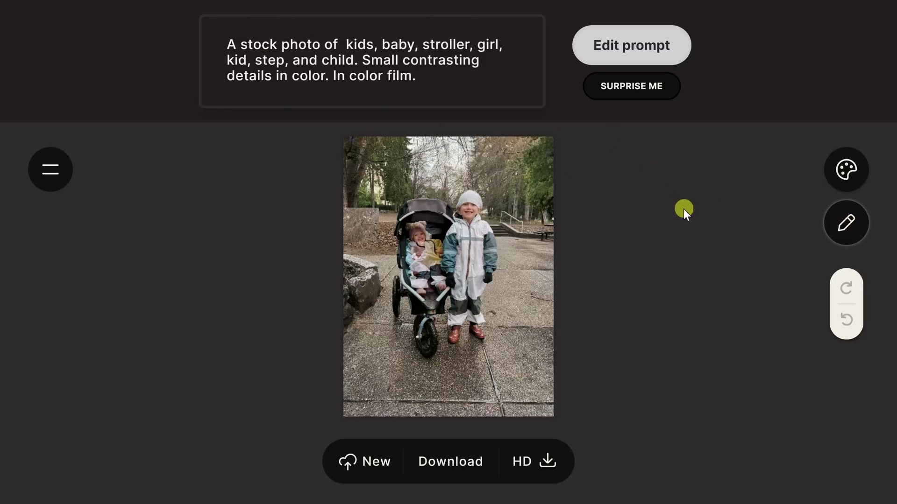
pyautogui.click(853, 164)
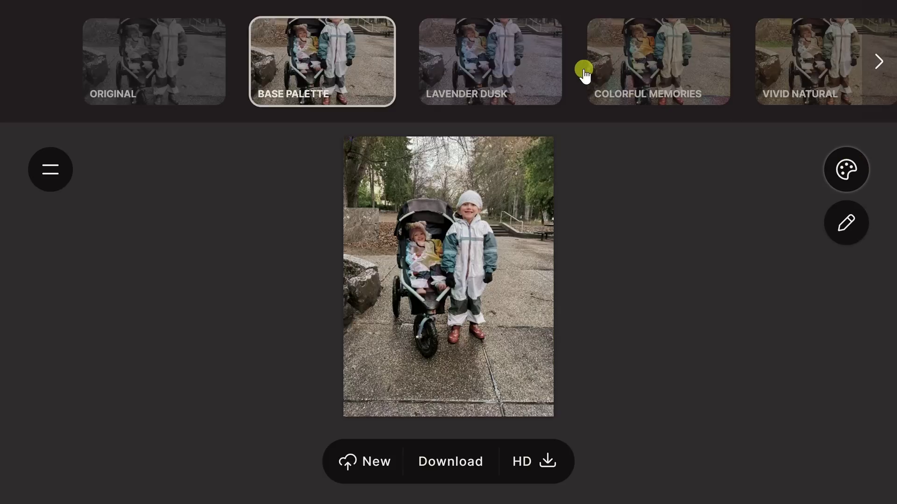
pyautogui.click(515, 80)
# - Position the Photos window showing the original colour photo beside Palette.fm's colorized version
pyautogui.moveTo(896, 197); pyautogui.dragTo(645, 128)
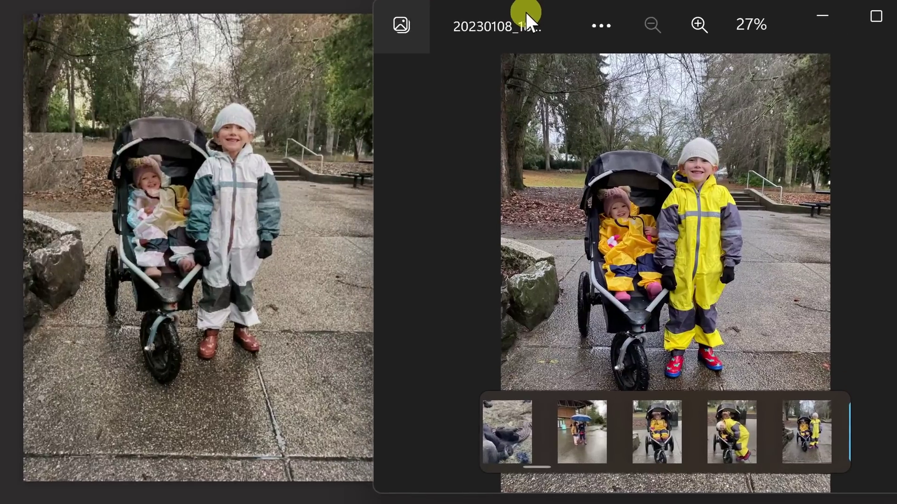
pyautogui.moveTo(524, 10); pyautogui.dragTo(514, 7)
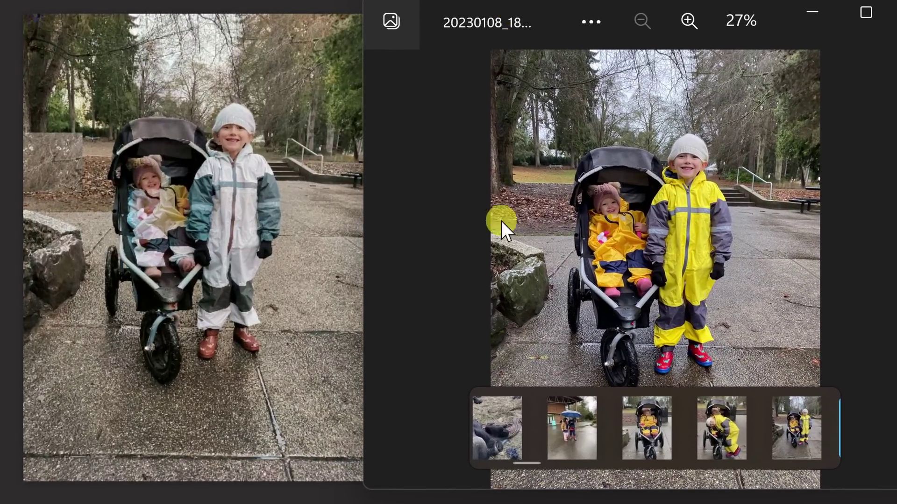
pyautogui.moveTo(281, 210)
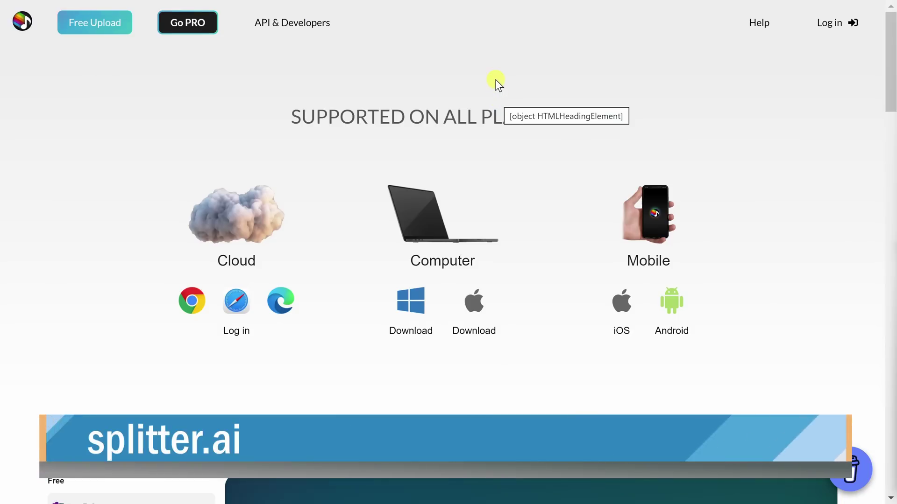
# - Log in to Splitter.ai and drop 'Ice & Fire - King Canyon (2).mp3' into the 5 Stem upload zone
pyautogui.click(827, 26)
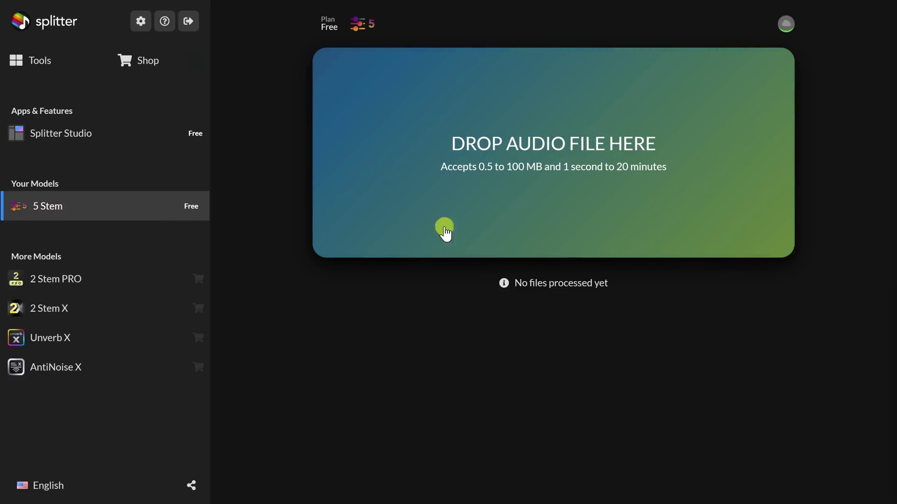
pyautogui.moveTo(752, 257); pyautogui.dragTo(508, 151)
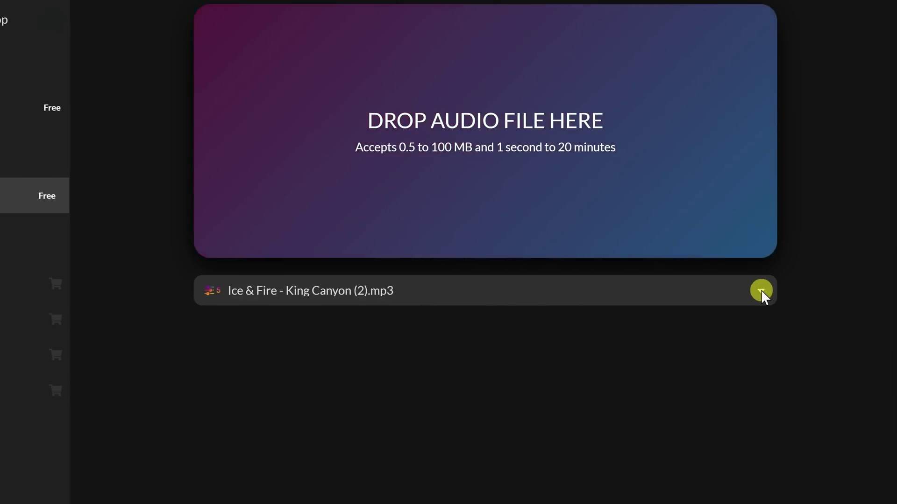
# - Expand the song's Bass, Drums, Other, Piano and Vocals stems and play them
pyautogui.click(761, 290)
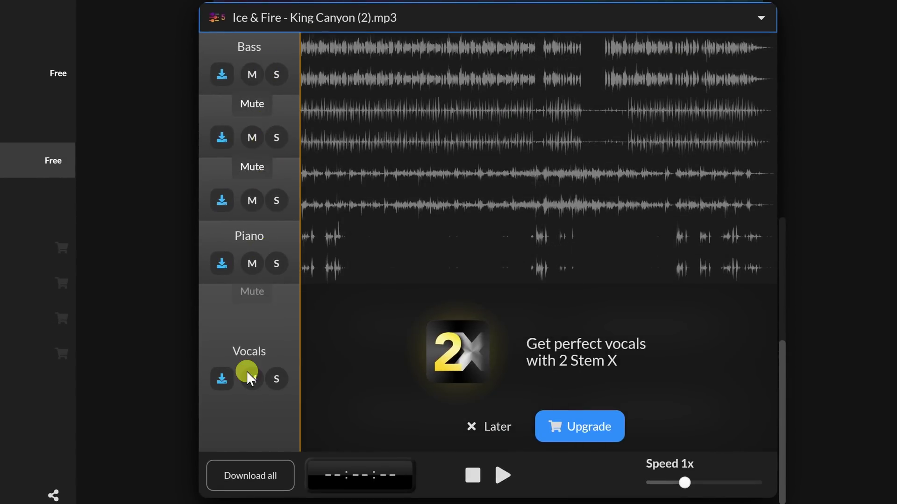
pyautogui.click(503, 474)
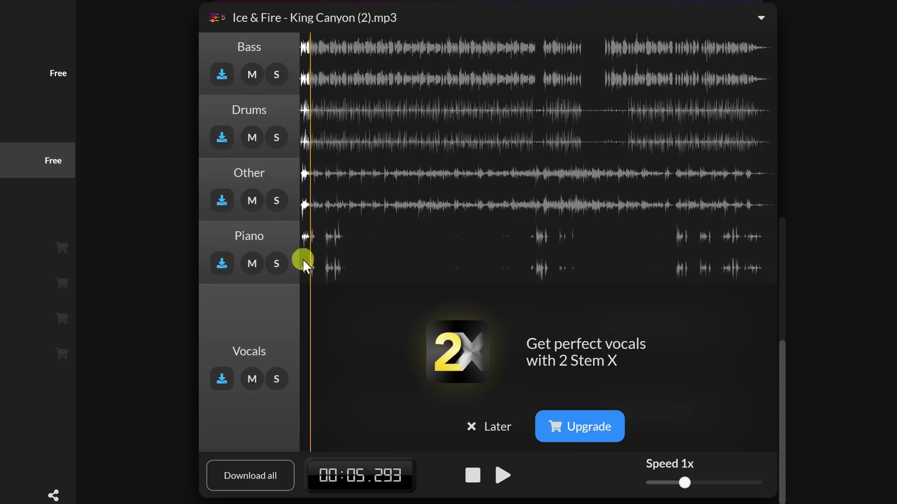
# - Solo Bass, Drums, Other, Piano and Vocals in turn, then mute Bass and Drums
pyautogui.click(280, 73)
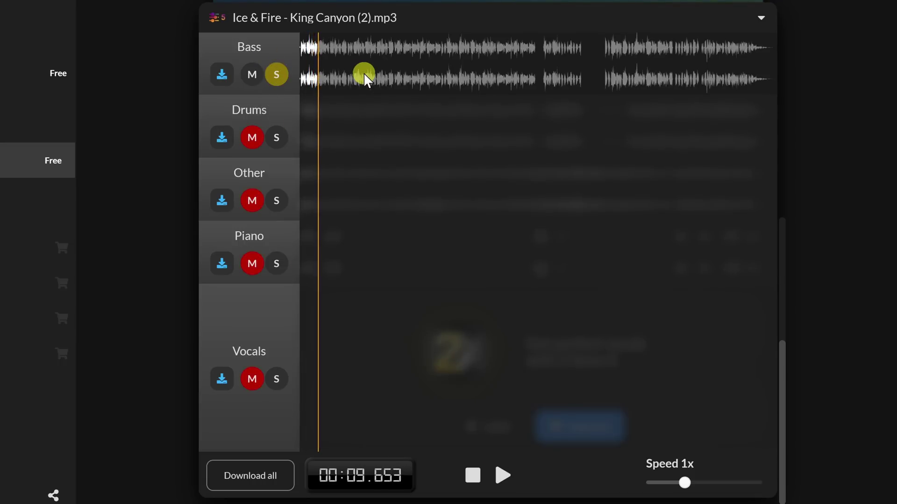
pyautogui.click(278, 139)
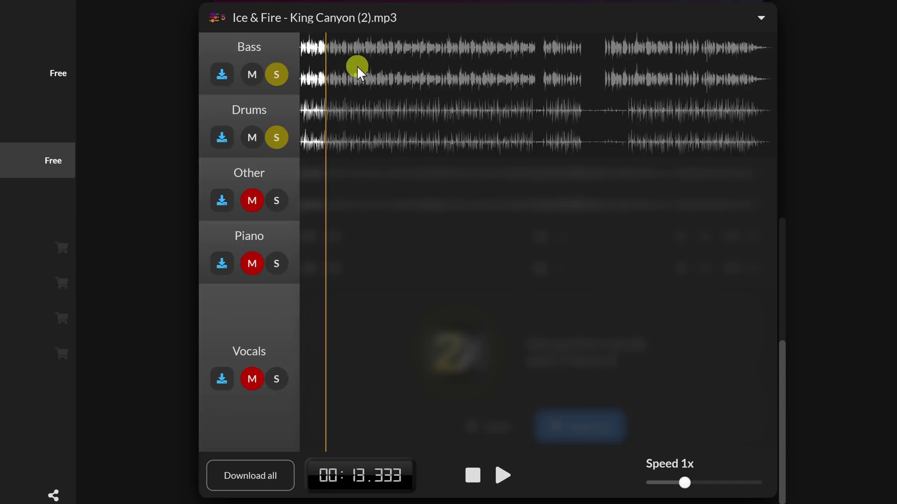
pyautogui.click(281, 199)
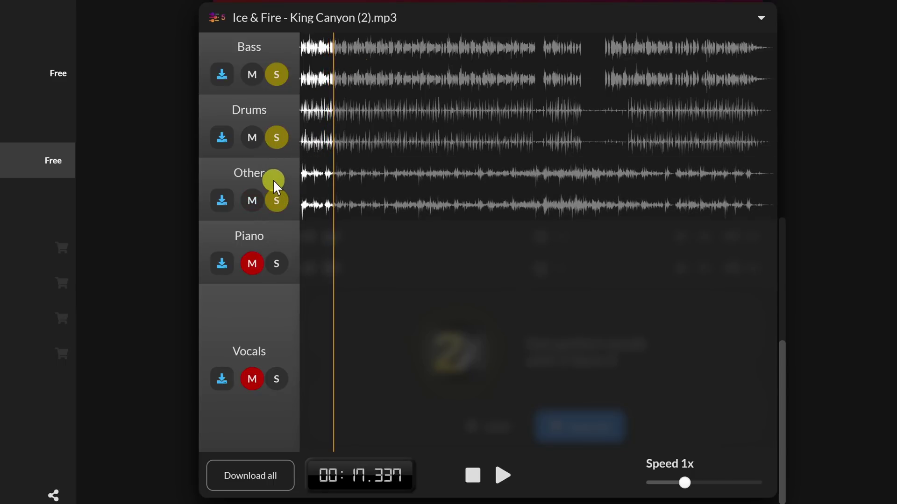
pyautogui.click(282, 259)
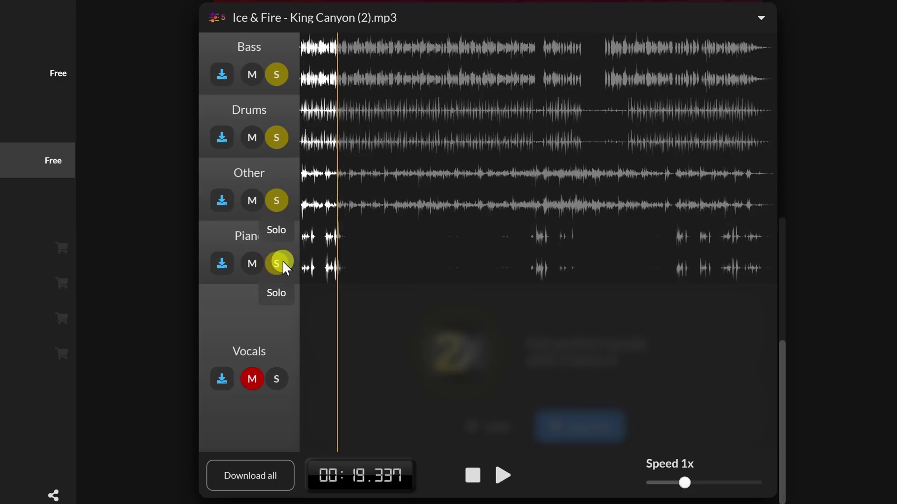
pyautogui.click(275, 383)
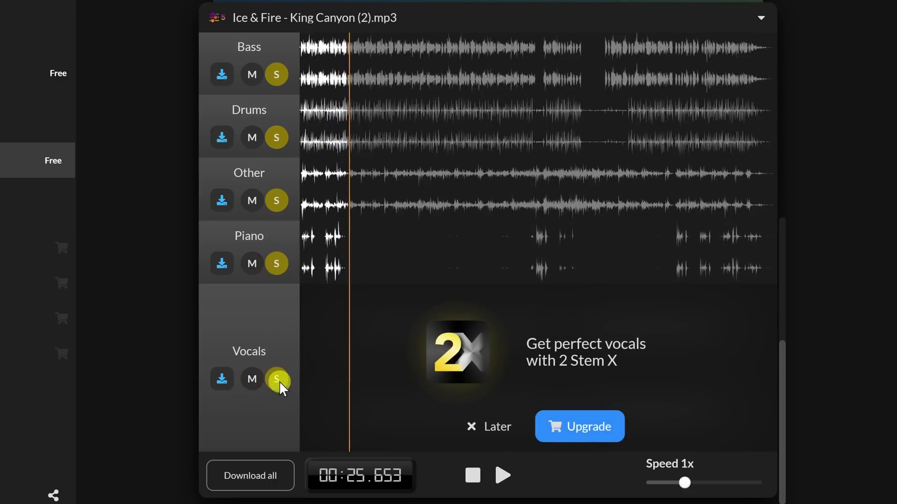
pyautogui.click(255, 75)
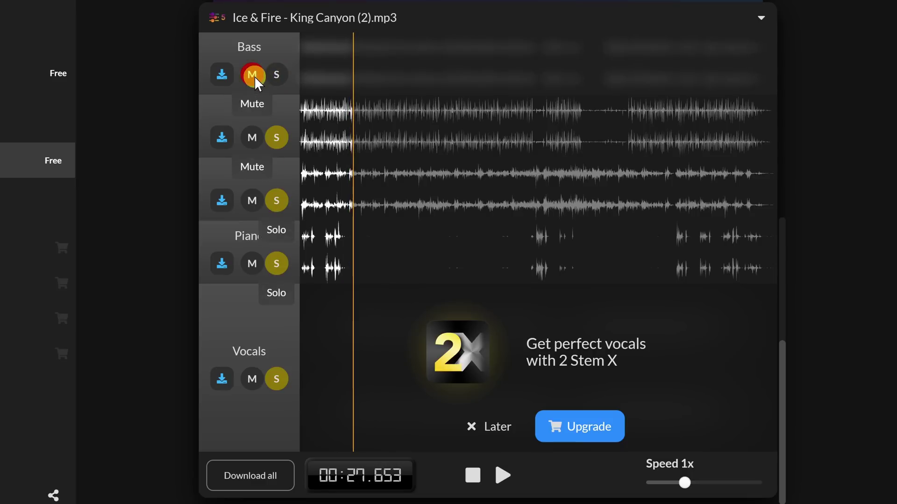
pyautogui.click(249, 140)
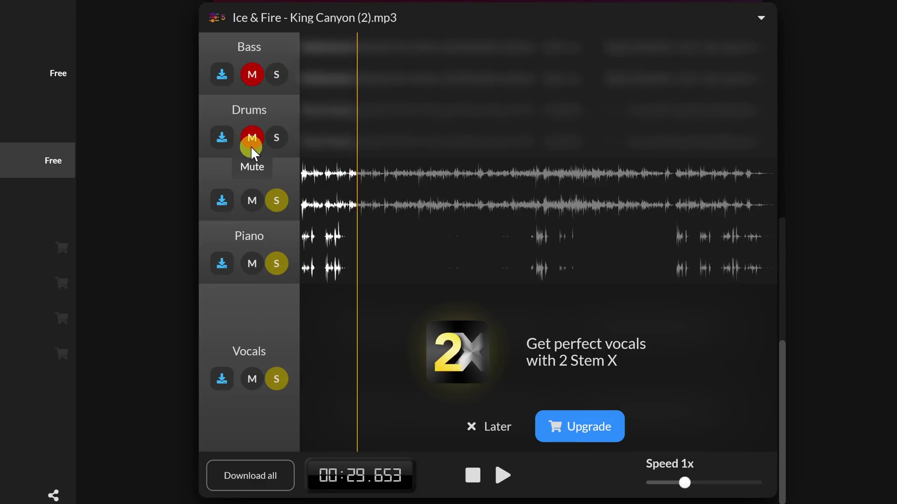